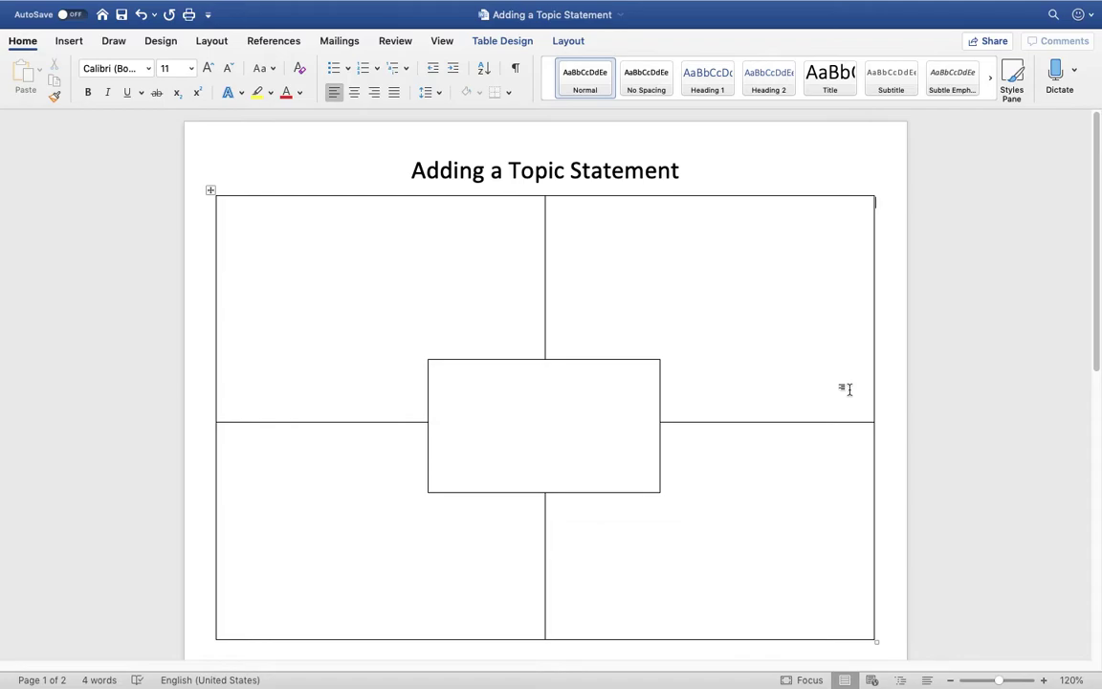
Step: Type 'My favorite meal is spaghetti and meatballs.' into the centre text box
{"action": "left_click", "coordinate": [590, 413]}
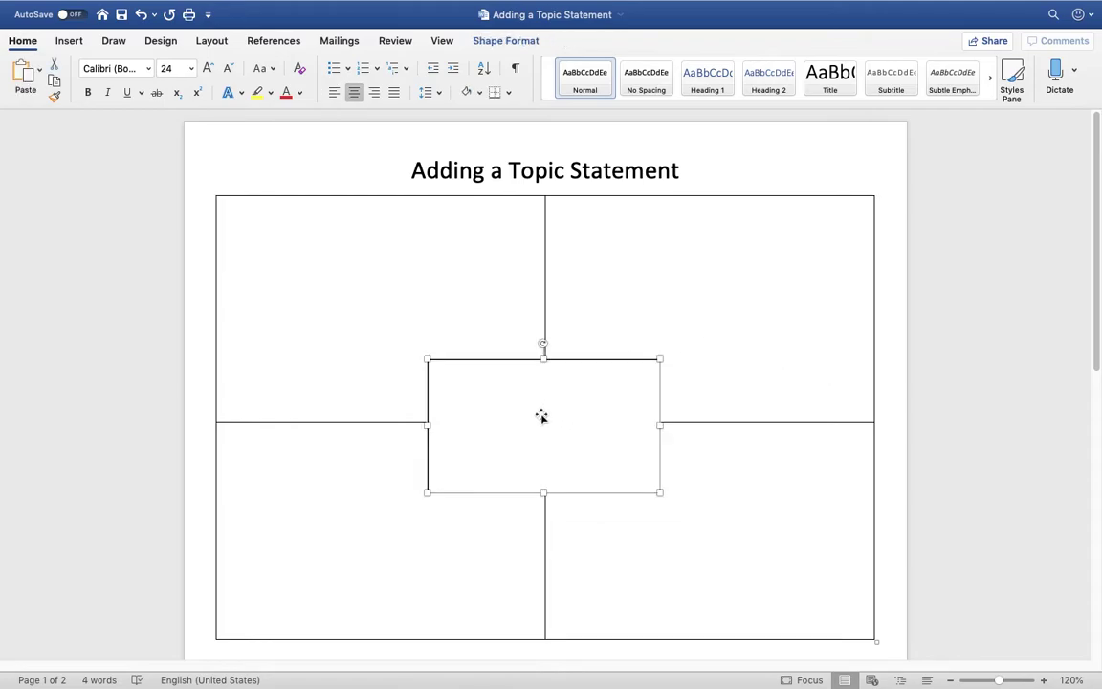
{"action": "left_click_drag", "start_coordinate": [540, 415], "coordinate": [642, 421]}
{"action": "left_click", "coordinate": [583, 406]}
{"action": "type", "text": "My Favorite"}
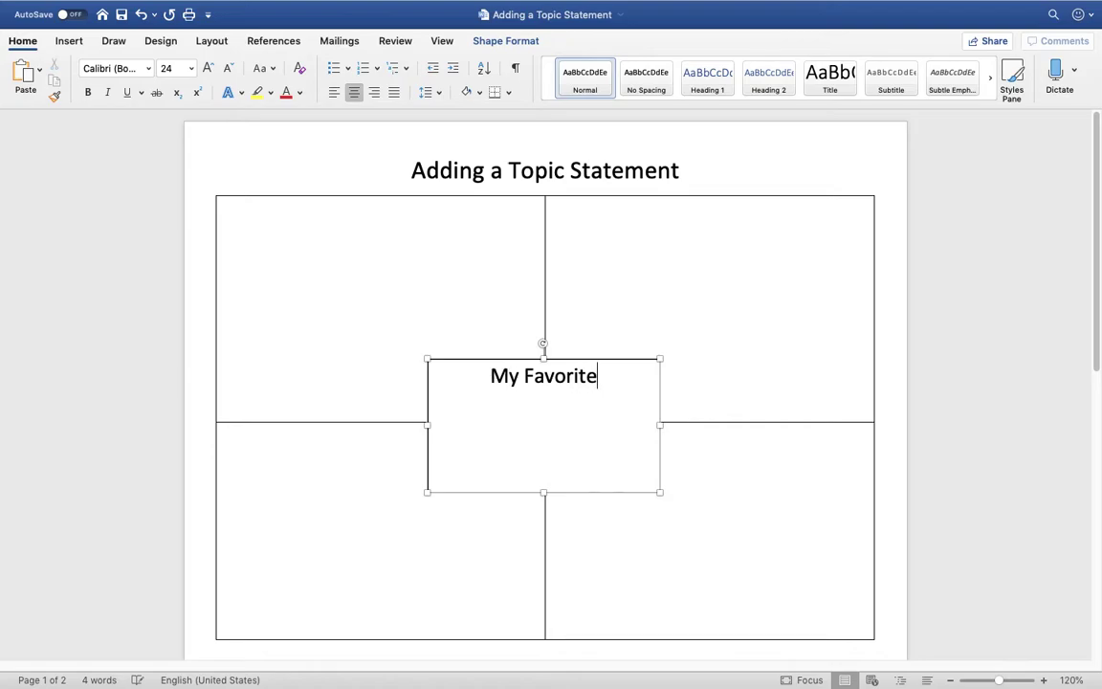
{"action": "key", "text": "BackSpace"}
{"action": "key", "text": "BackSpace"}
{"action": "key", "text": "BackSpace"}
{"action": "key", "text": "BackSpace"}
{"action": "key", "text": "BackSpace"}
{"action": "key", "text": "BackSpace"}
{"action": "key", "text": "BackSpace"}
{"action": "key", "text": "BackSpace"}
{"action": "type", "text": "favorite meal is"}
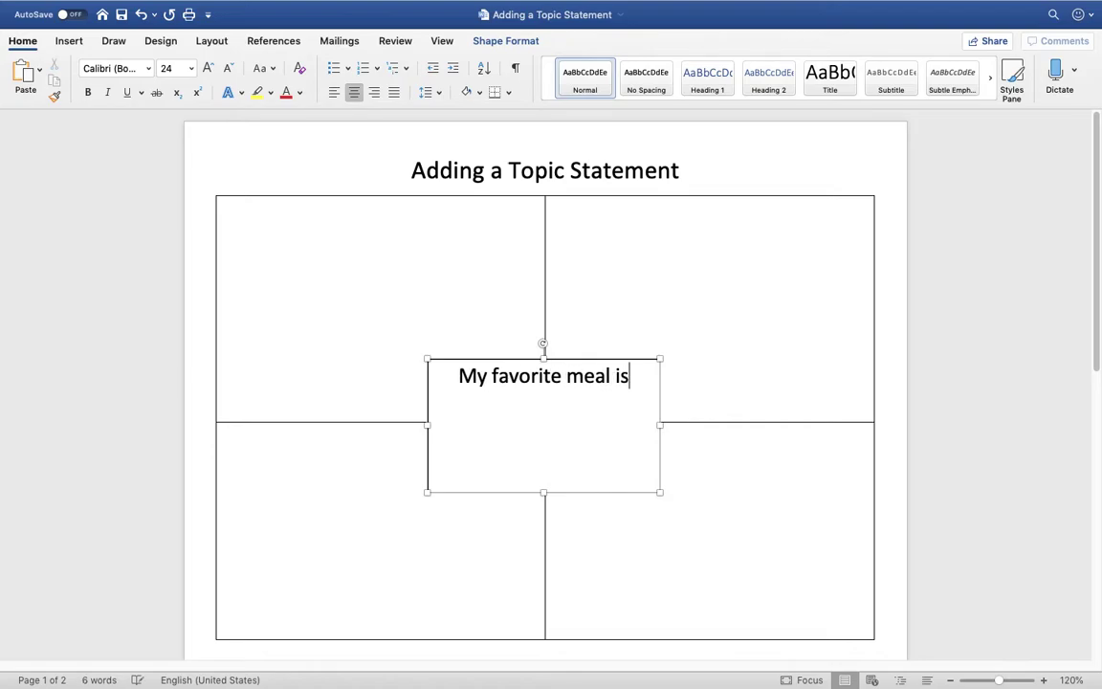
{"action": "type", "text": " spaghetti and"}
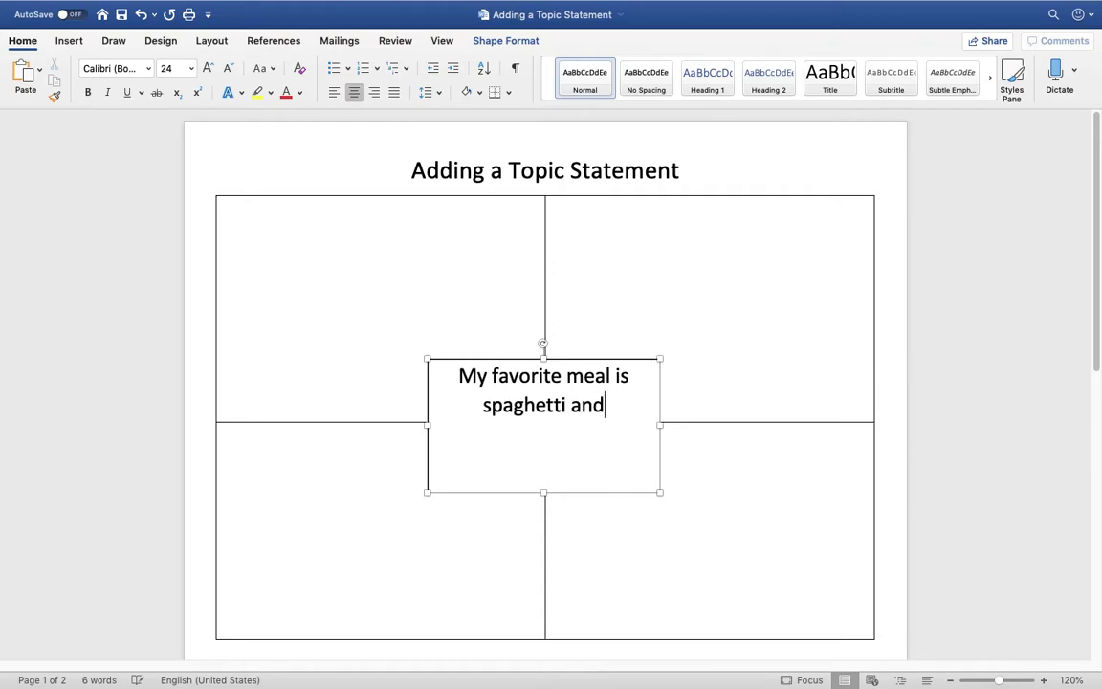
{"action": "type", "text": " meatballs."}
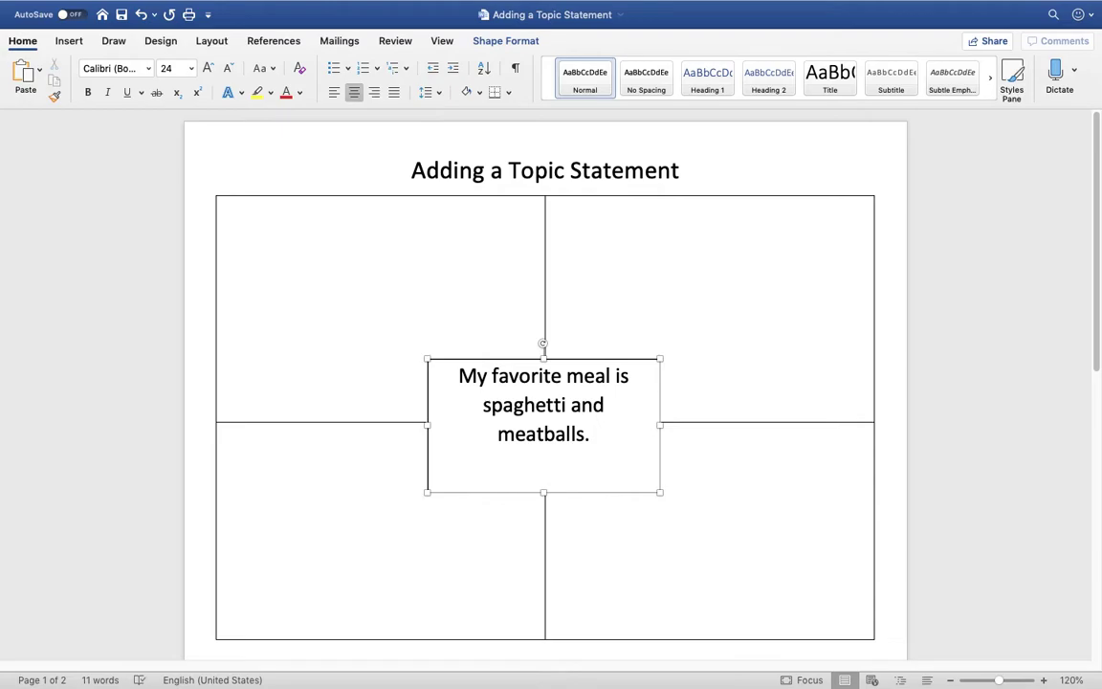
{"action": "left_click", "coordinate": [711, 504]}
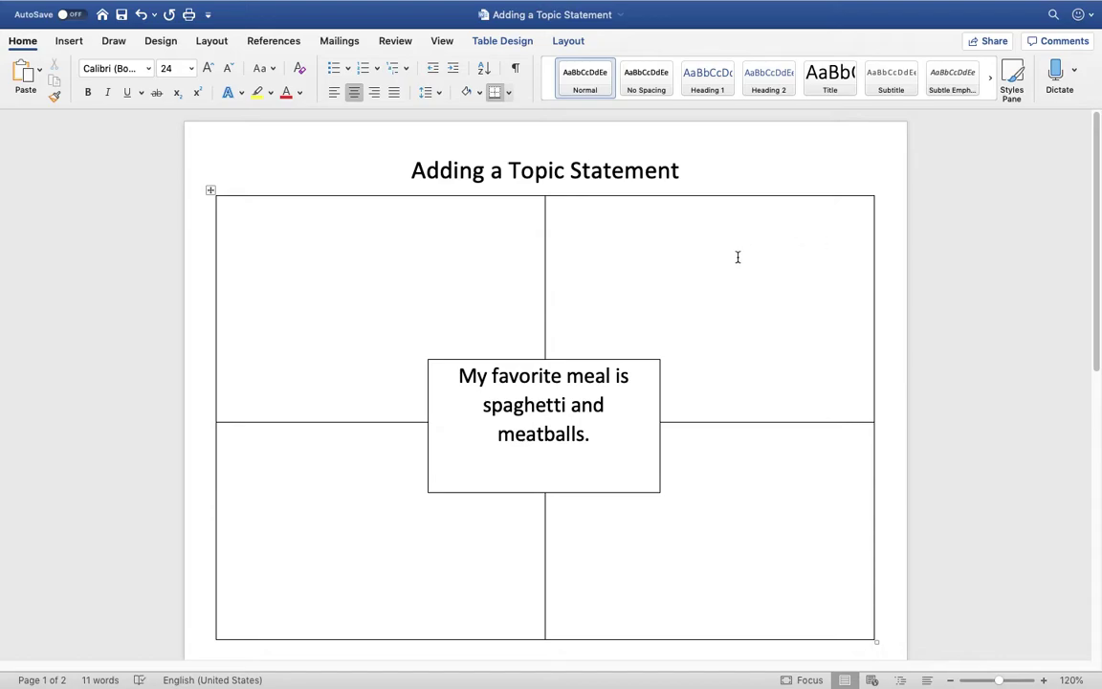
Step: Raise the top-left cell's font to 28 point and enter 'Easy to cook'
{"action": "double_click", "coordinate": [349, 272]}
{"action": "key", "text": "super+shift+period"}
{"action": "type", "text": "Easy to cook"}
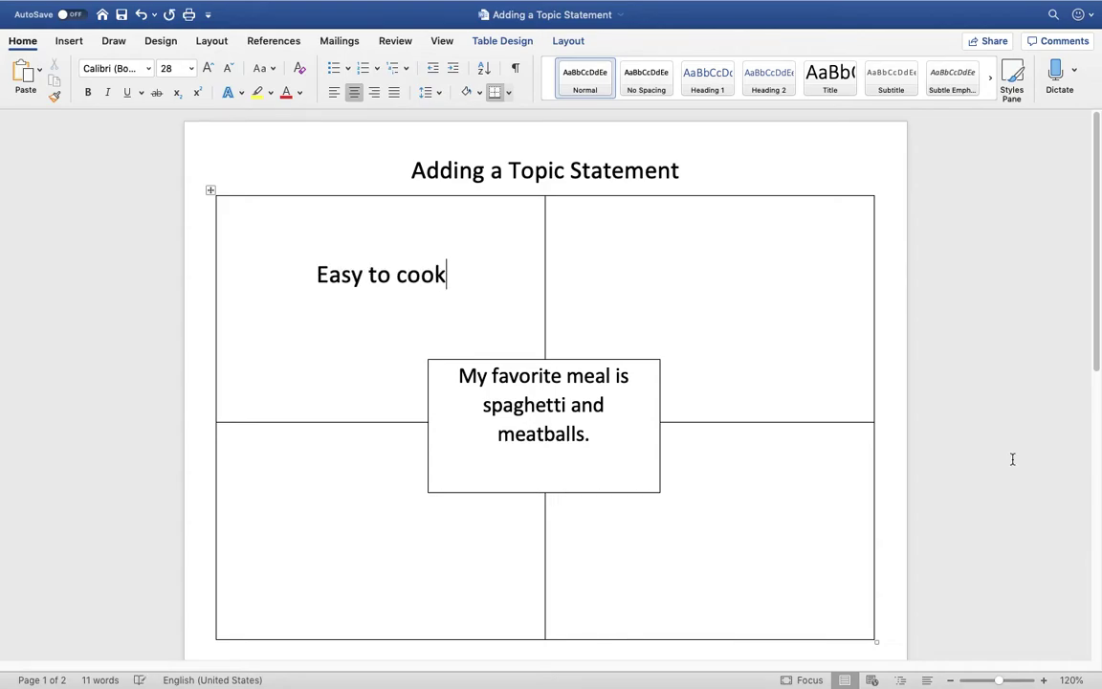
{"action": "type", "text": "/"}
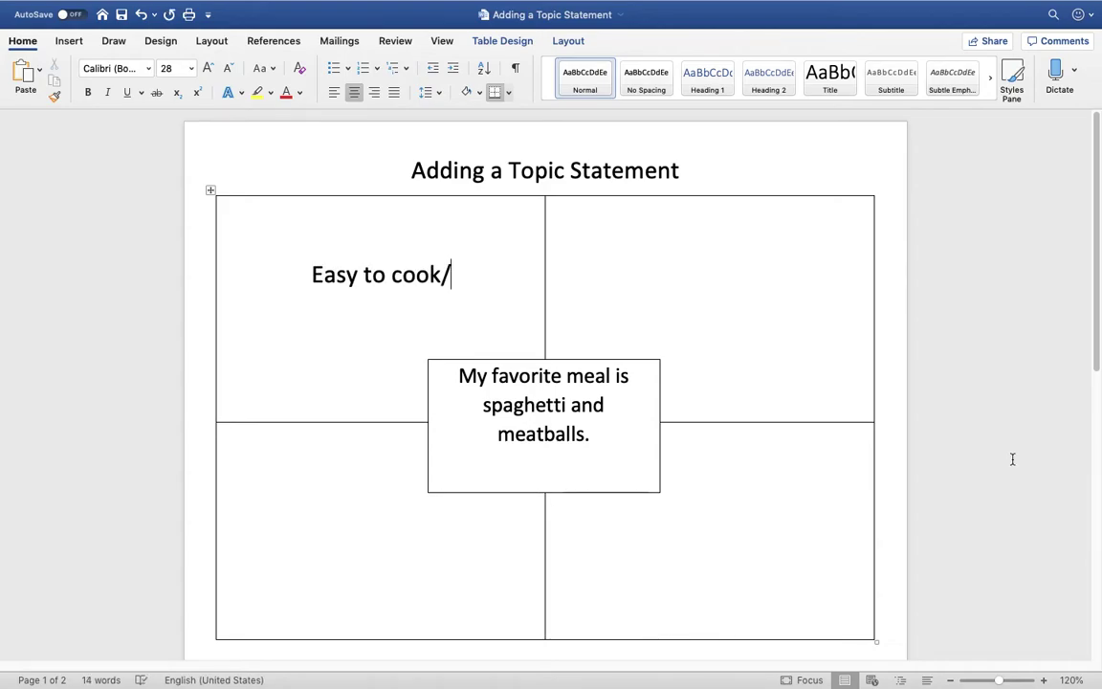
{"action": "key", "text": "BackSpace"}
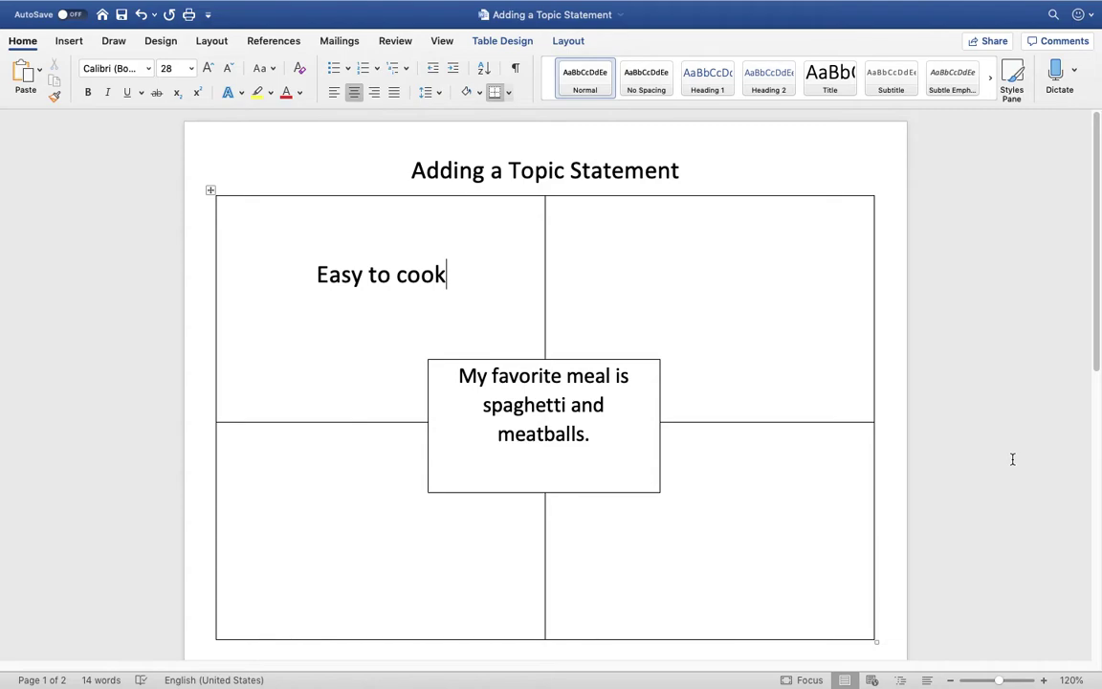
Step: Enter 'Fun to eat' in the top-right cell, correcting the typo
{"action": "left_click", "coordinate": [715, 285]}
{"action": "type", "text": "Fun to eat"}
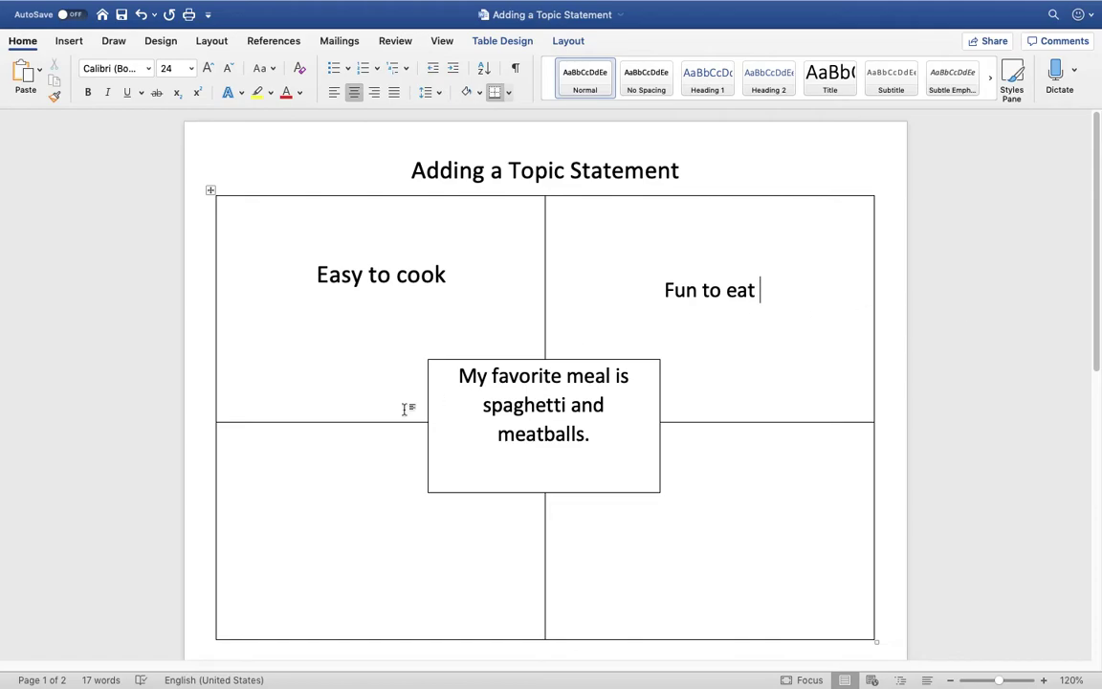
Step: Enter 'It's not expensive to buy the ingredients.' in the bottom-left cell
{"action": "double_click", "coordinate": [347, 528]}
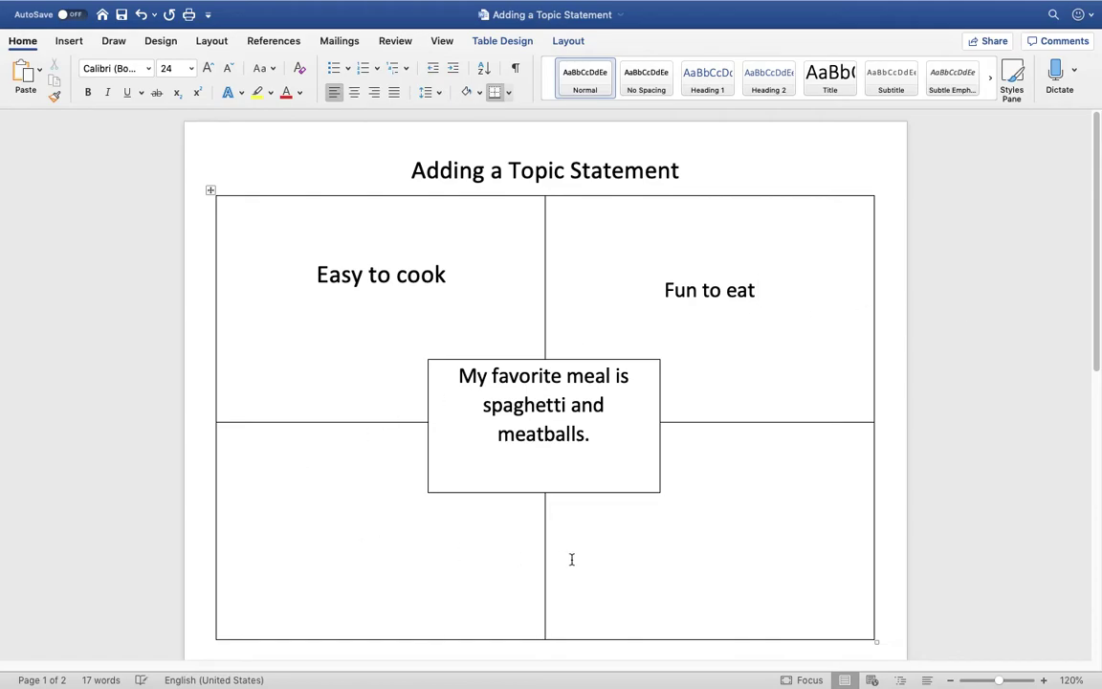
{"action": "double_click", "coordinate": [355, 528]}
{"action": "type", "text": "It's not expe"}
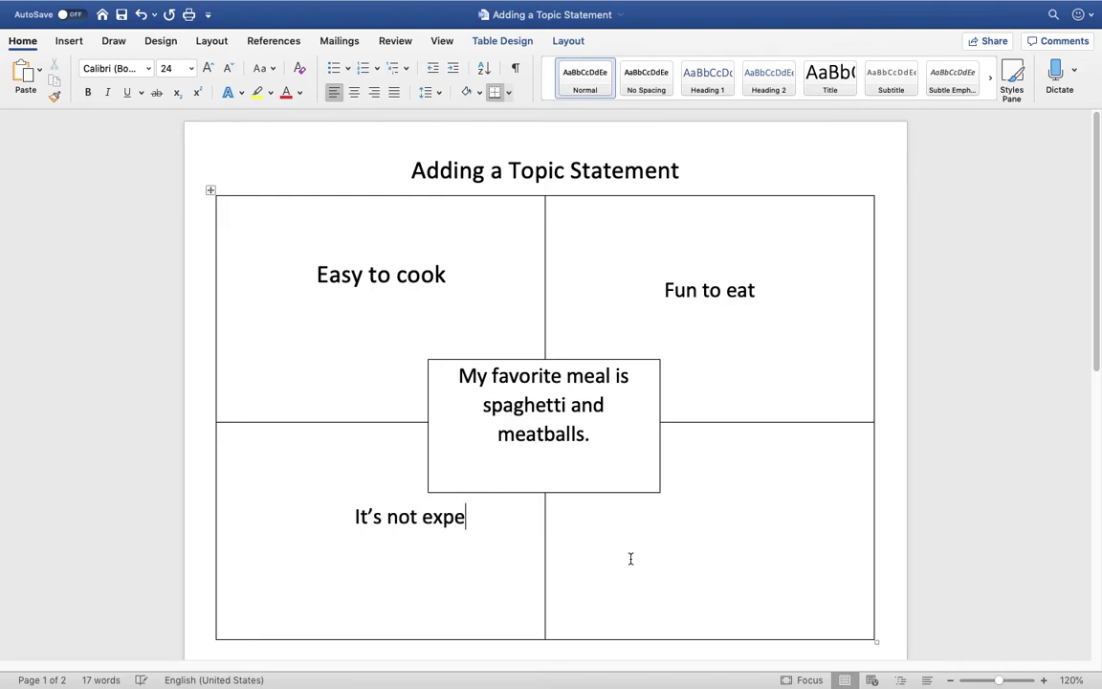
{"action": "key", "text": "BackSpace"}
{"action": "key", "text": "BackSpace"}
{"action": "key", "text": "BackSpace"}
{"action": "key", "text": "BackSpace"}
{"action": "key", "text": "BackSpace"}
{"action": "key", "text": "BackSpace"}
{"action": "key", "text": "BackSpace"}
{"action": "key", "text": "BackSpace"}
{"action": "key", "text": "BackSpace"}
{"action": "key", "text": "BackSpace"}
{"action": "key", "text": "BackSpace"}
{"action": "key", "text": "BackSpace"}
{"action": "key", "text": "BackSpace"}
{"action": "key", "text": "BackSpace"}
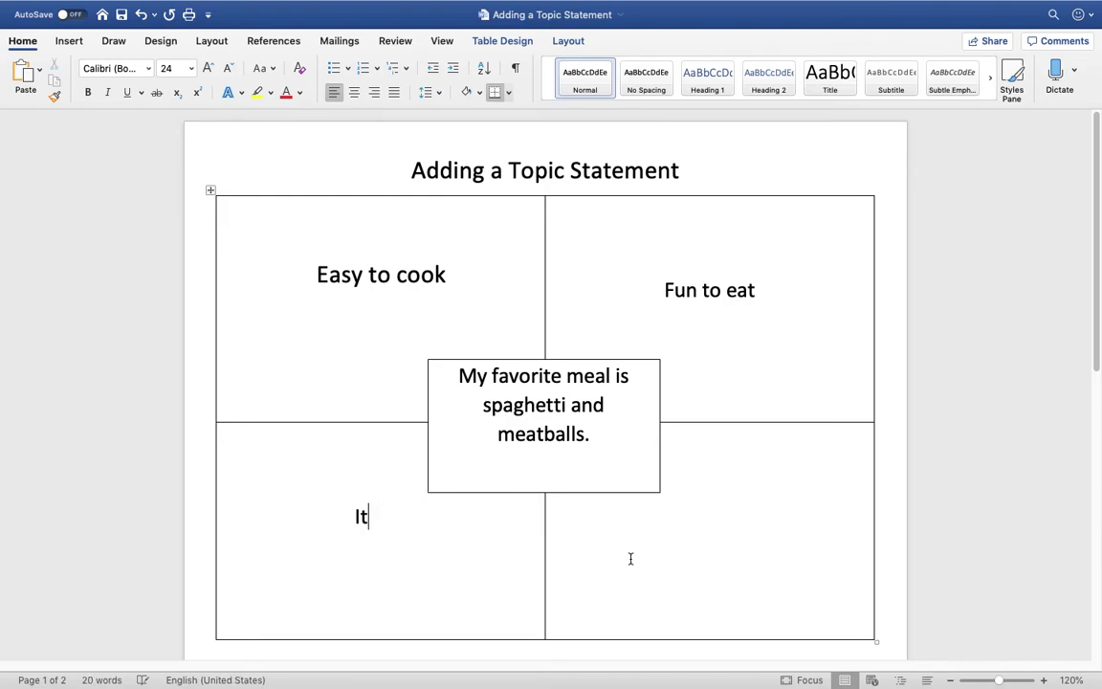
{"action": "type", "text": "It's not expe"}
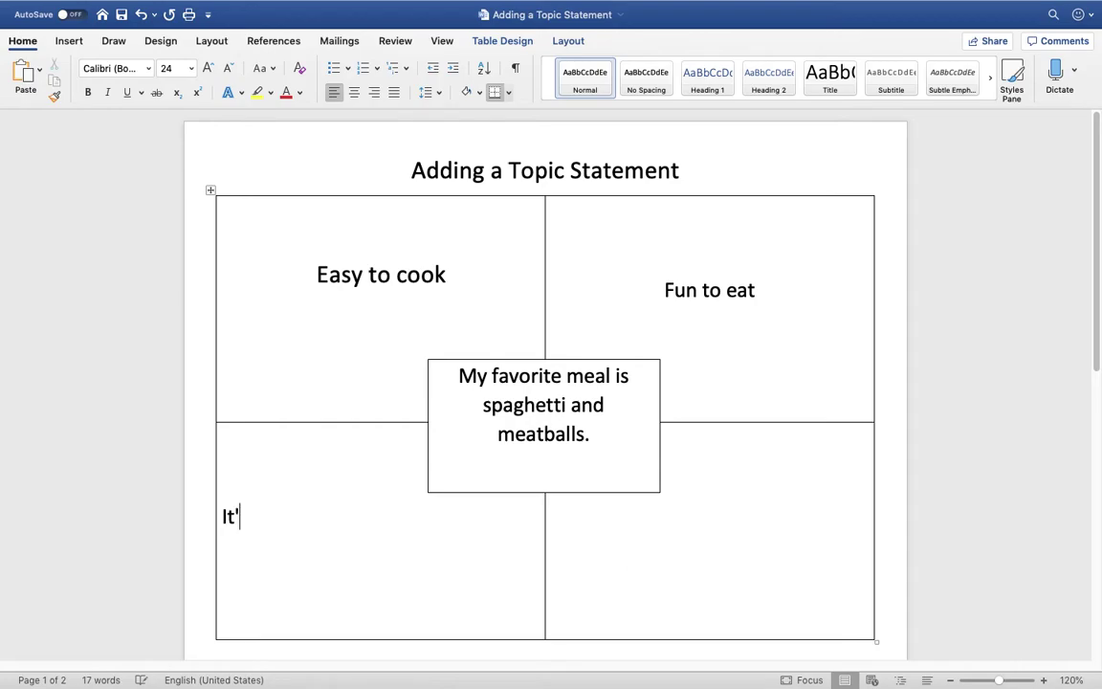
{"action": "type", "text": "nsiv"}
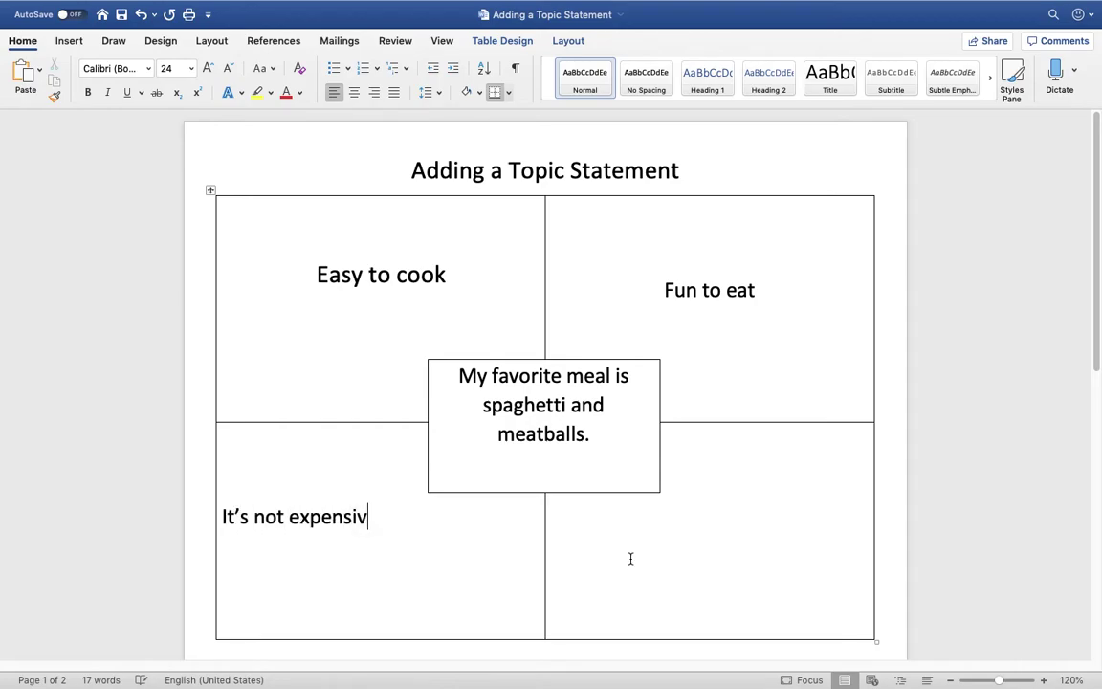
{"action": "type", "text": "e to buy the i"}
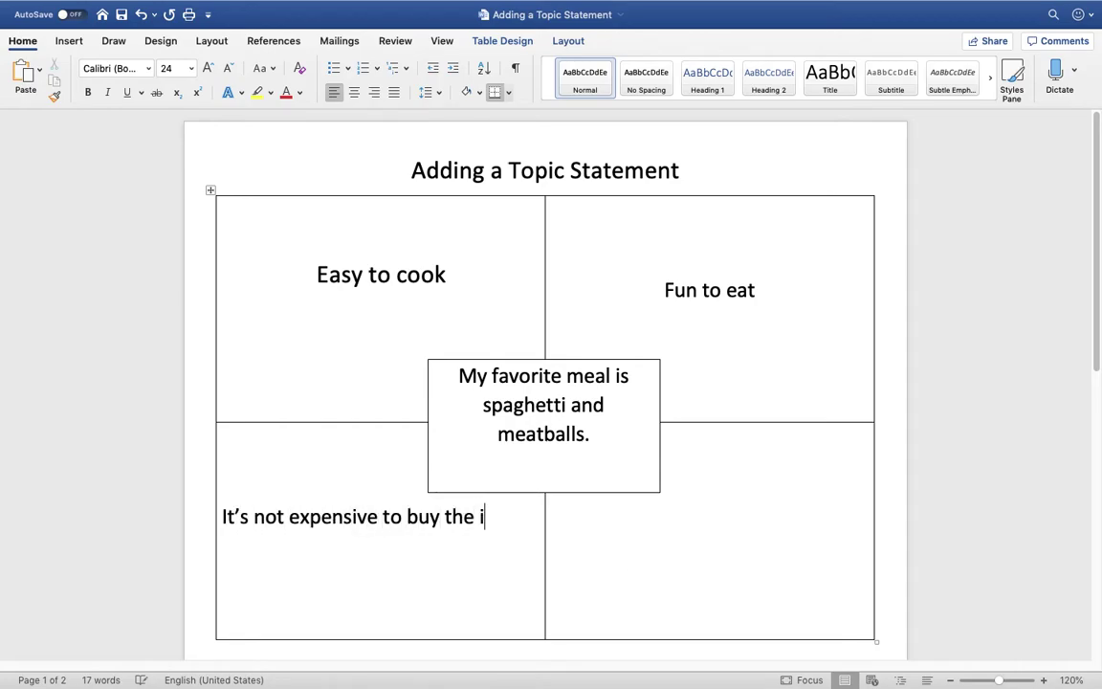
{"action": "type", "text": "ngredients."}
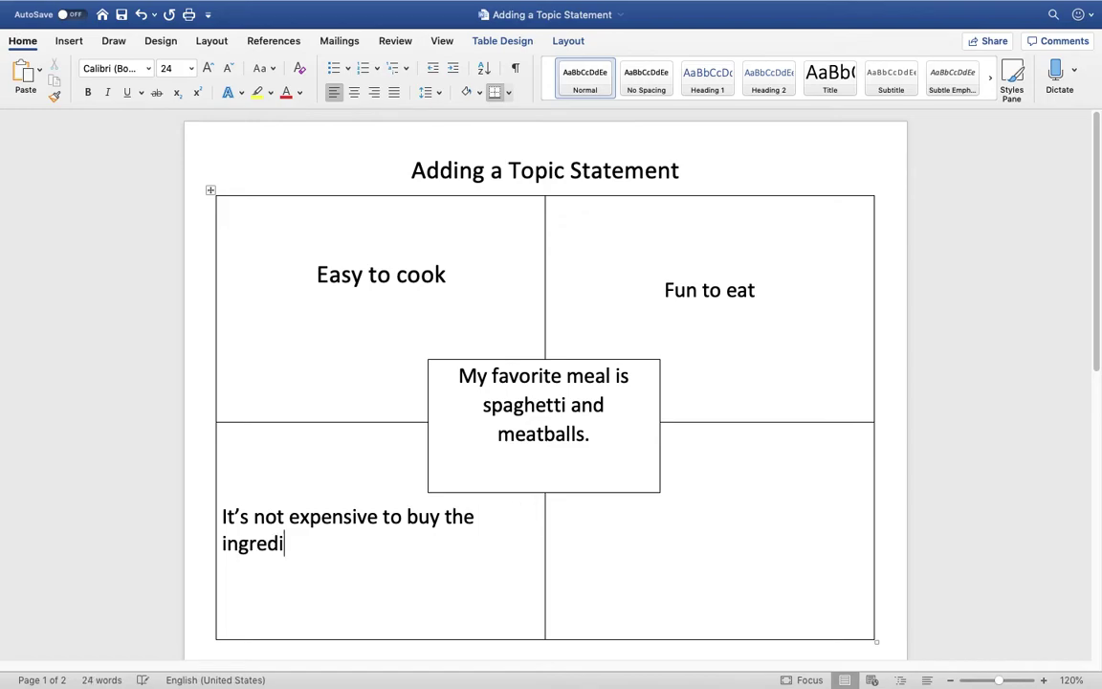
{"action": "left_click", "coordinate": [221, 516]}
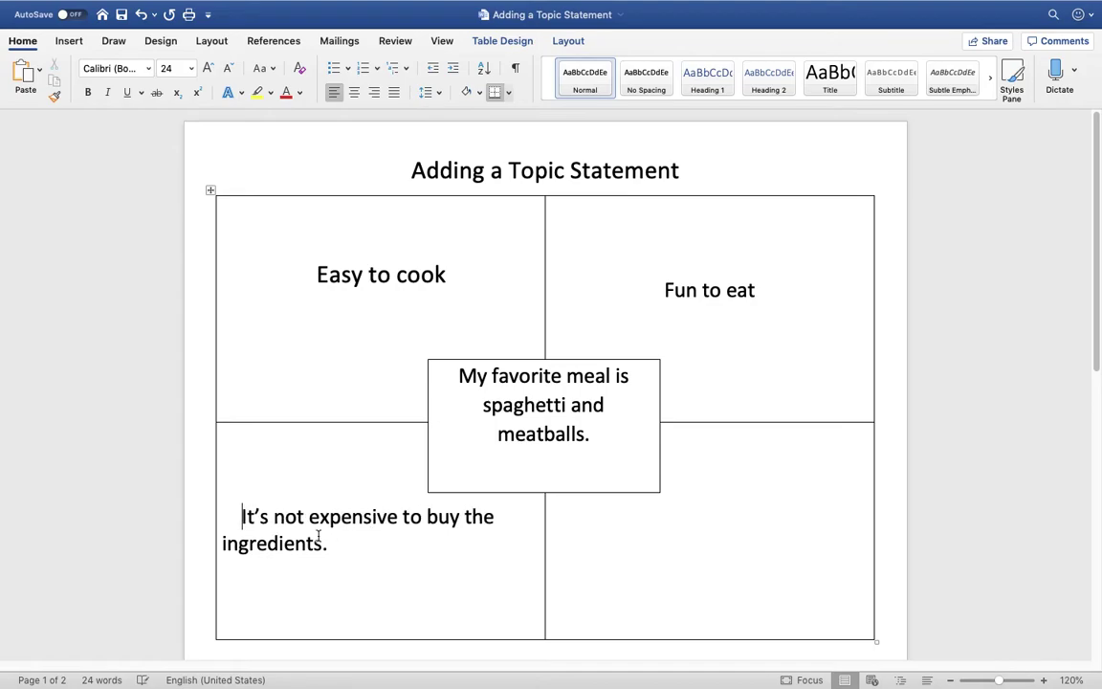
{"action": "key", "text": "Down"}
{"action": "key", "text": "Home"}
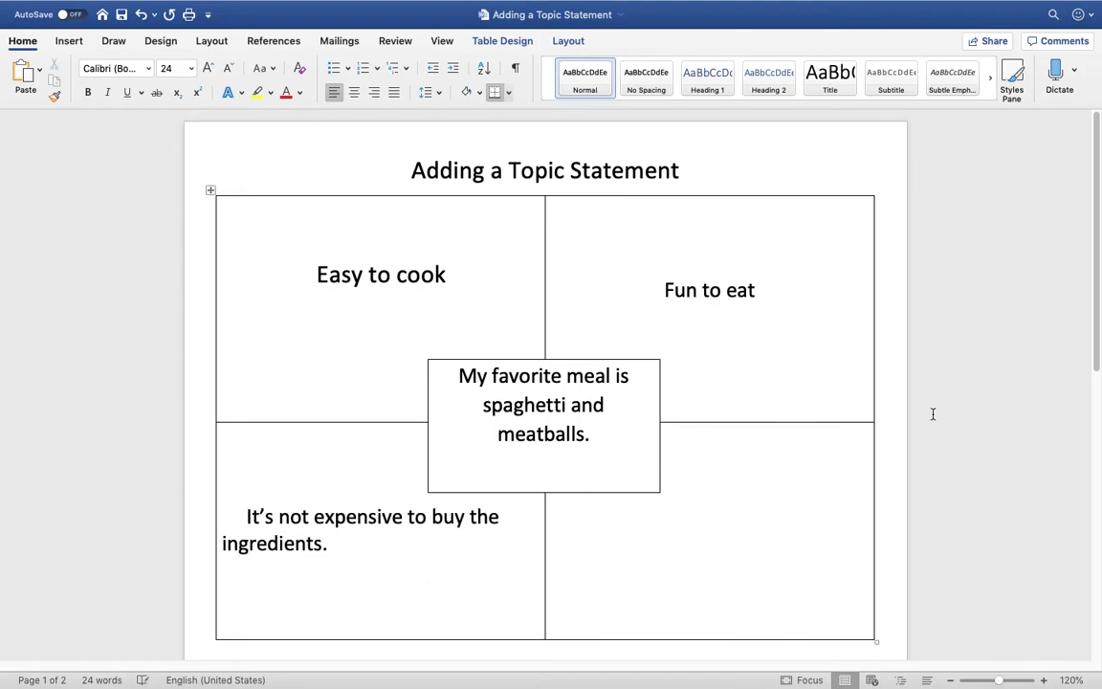
{"action": "left_click", "coordinate": [976, 418]}
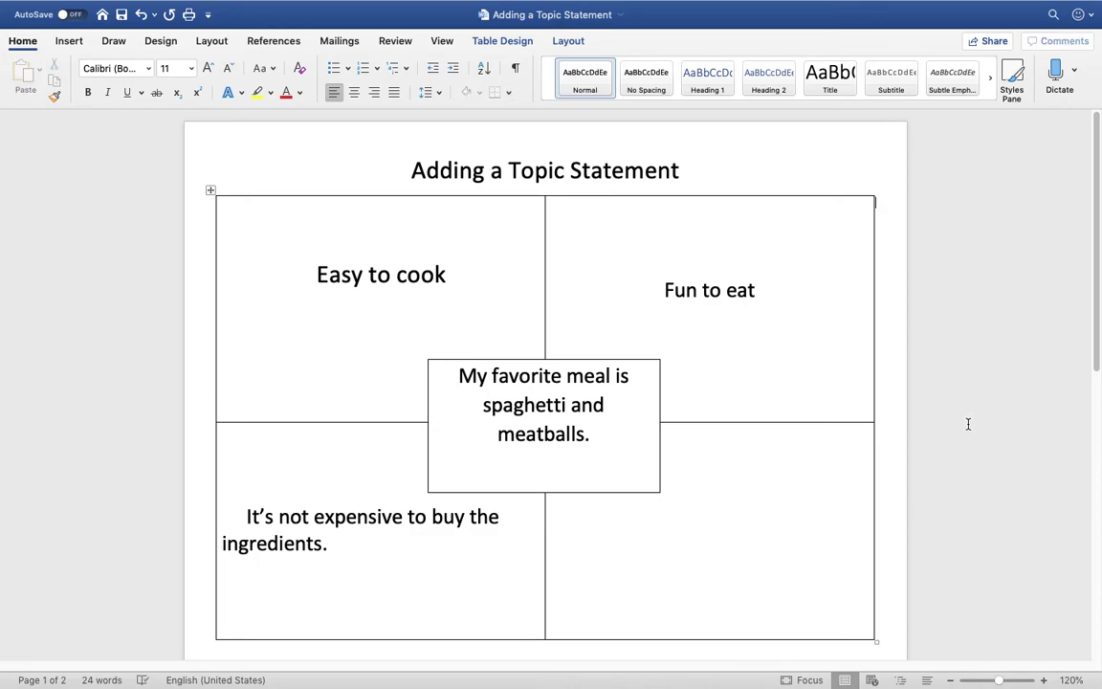
Step: Write the lower-right conclusion: spaghetti and meatballs is favorite because it's easy, fun, inexpensive
{"action": "left_click", "coordinate": [620, 513]}
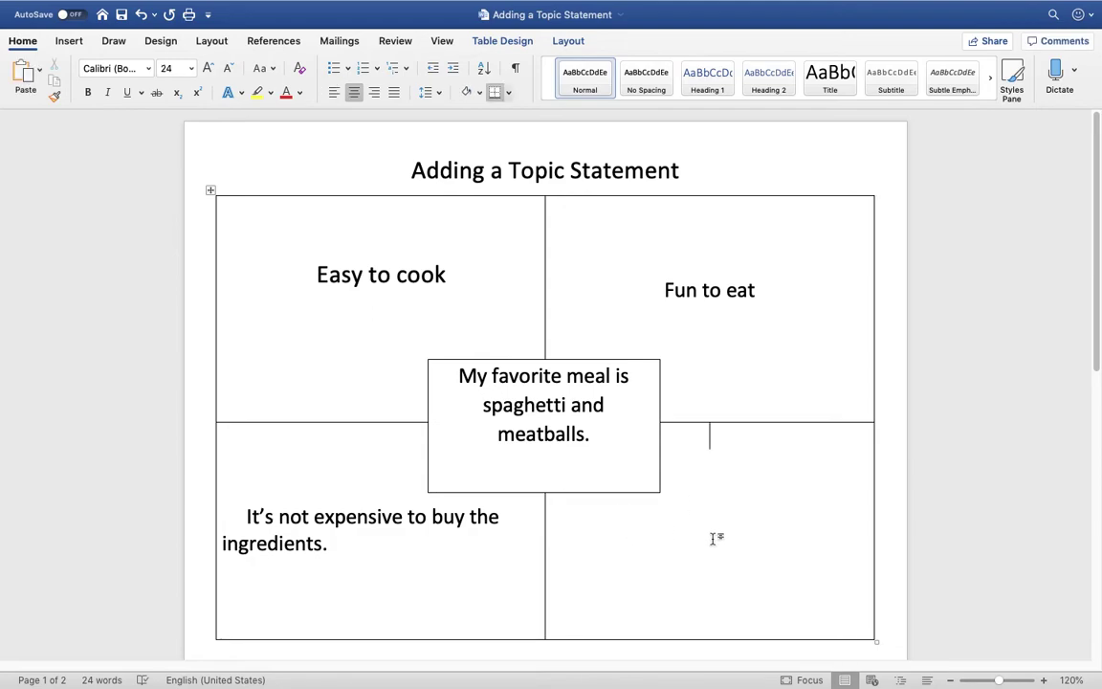
{"action": "key", "text": "BackSpace"}
{"action": "key", "text": "BackSpace"}
{"action": "key", "text": "BackSpace"}
{"action": "key", "text": "BackSpace"}
{"action": "mouse_move", "coordinate": [517, 684]}
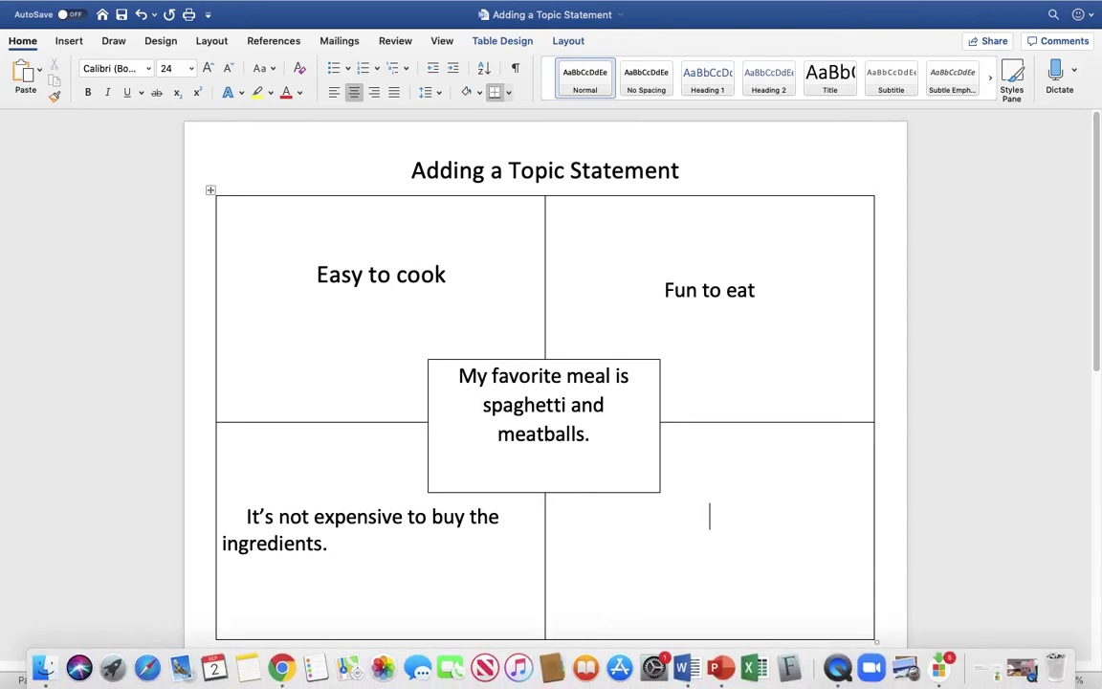
{"action": "type", "text": "My favoir"}
{"action": "key", "text": "BackSpace"}
{"action": "key", "text": "BackSpace"}
{"action": "type", "text": "r"}
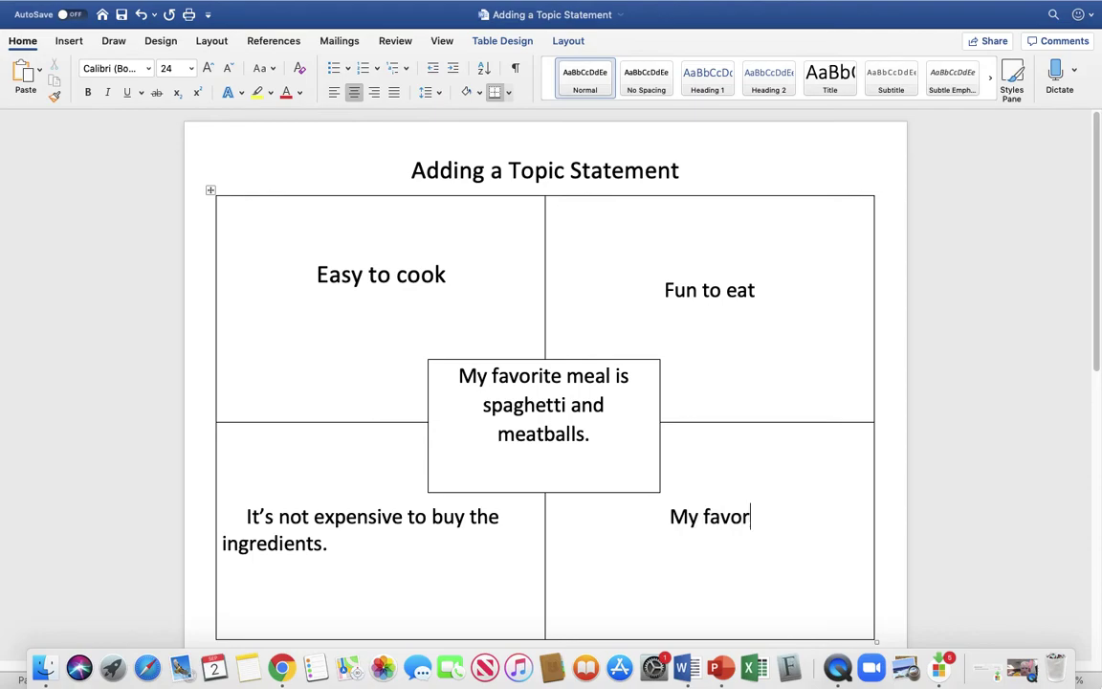
{"action": "type", "text": "ite meal is spa"}
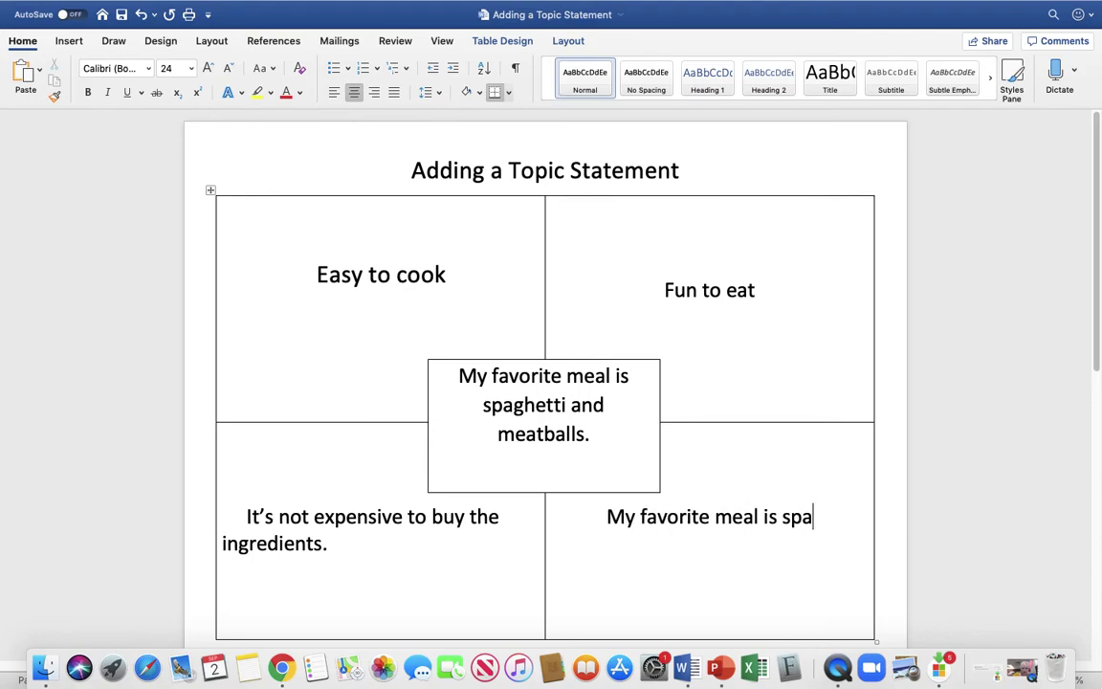
{"action": "type", "text": "ghetti and me"}
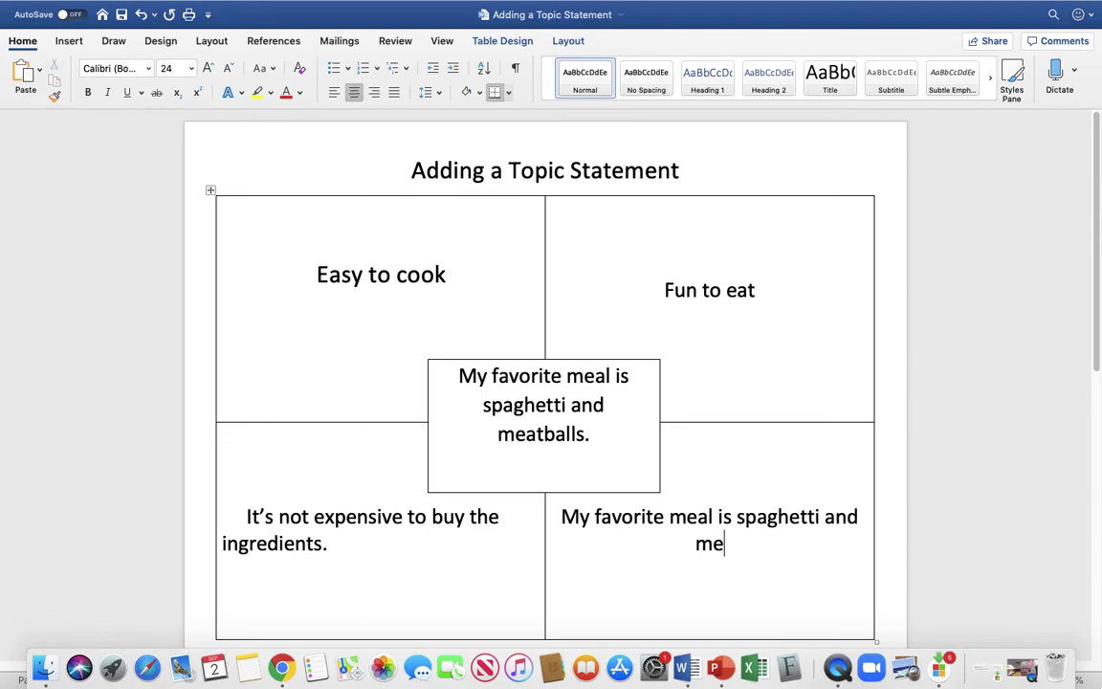
{"action": "type", "text": "atballs"}
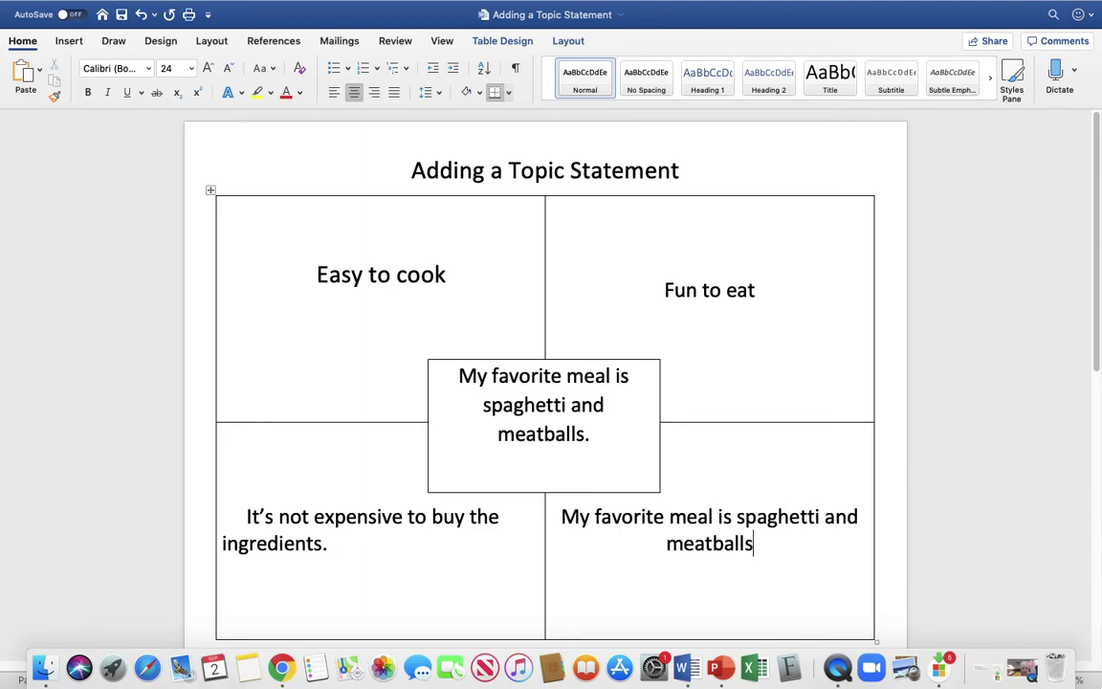
{"action": "type", "text": ","}
{"action": "type", "text": "because"}
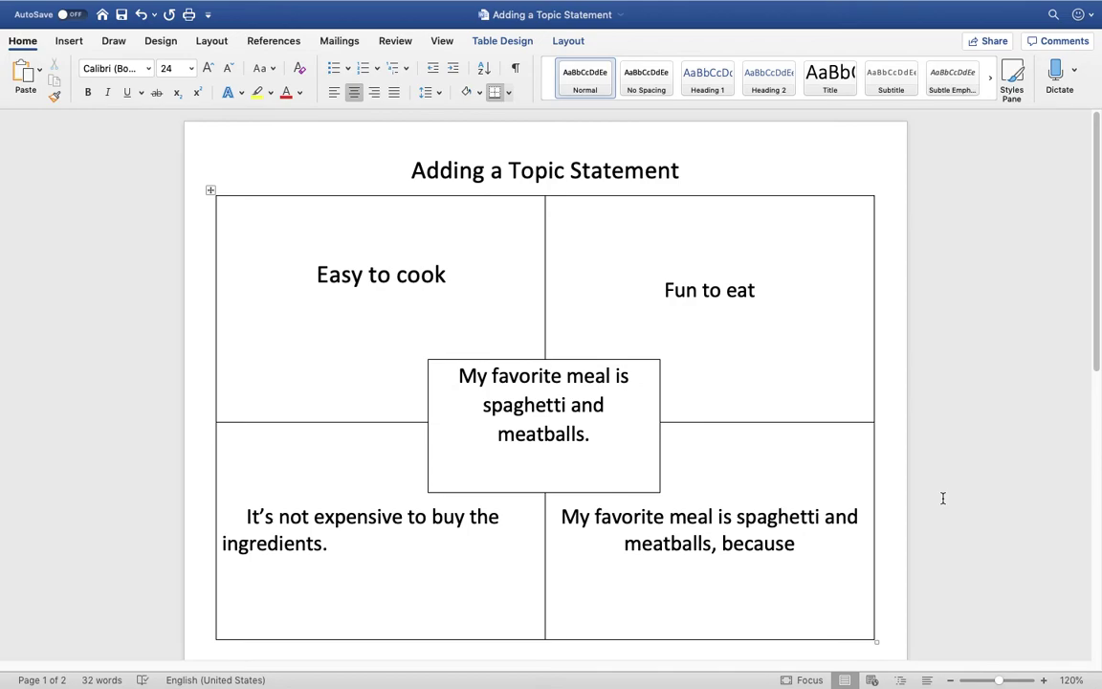
{"action": "type", "text": "it's easy to c"}
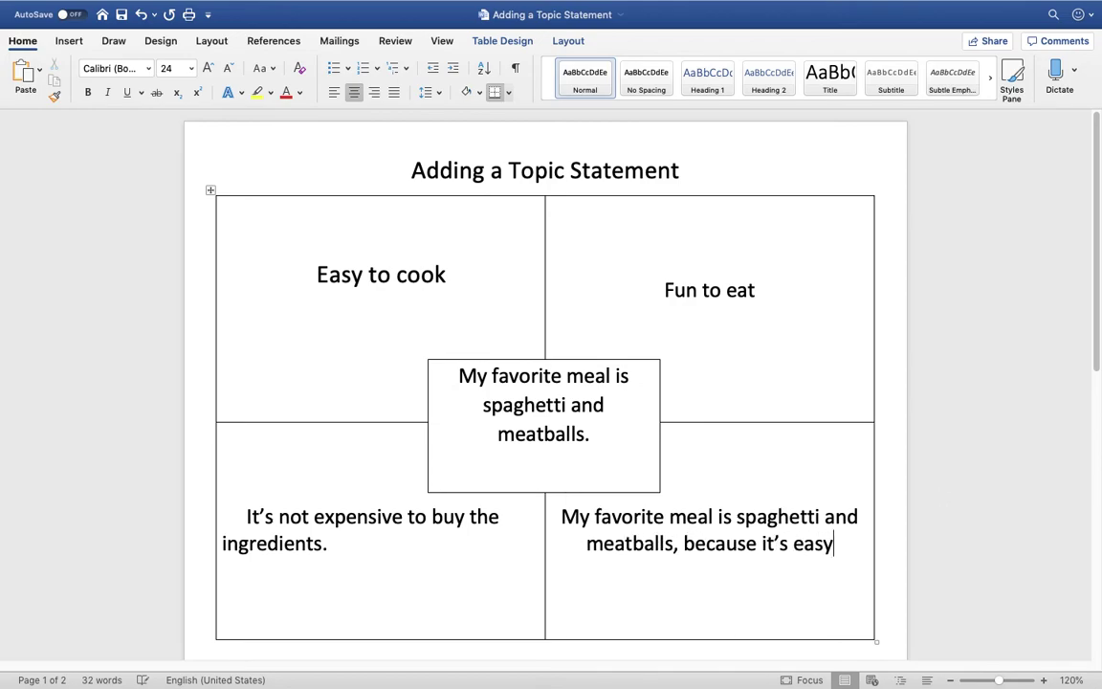
{"action": "type", "text": "ook,"}
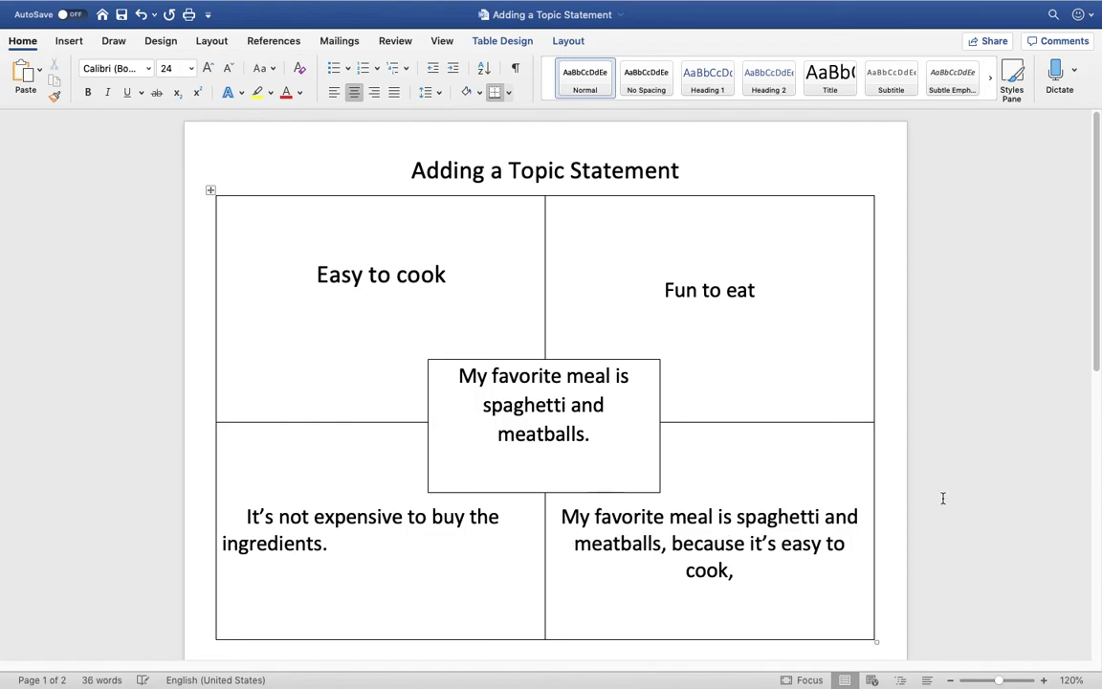
{"action": "type", "text": " fun to eat, "}
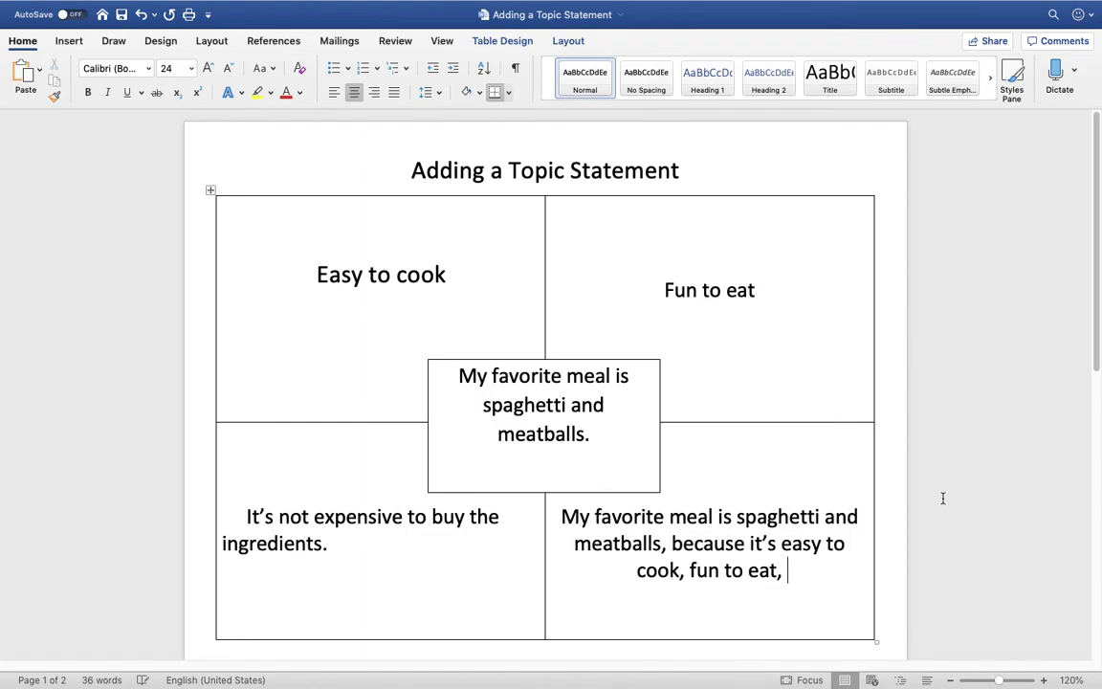
{"action": "type", "text": "and it's not"}
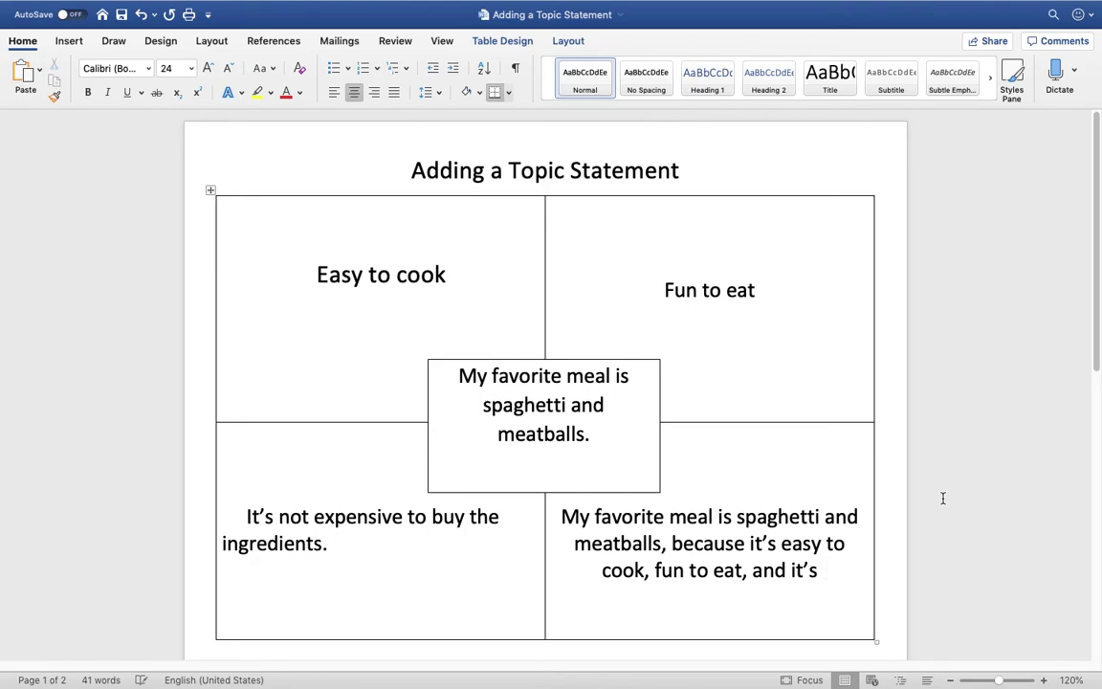
{"action": "type", "text": " expensiv"}
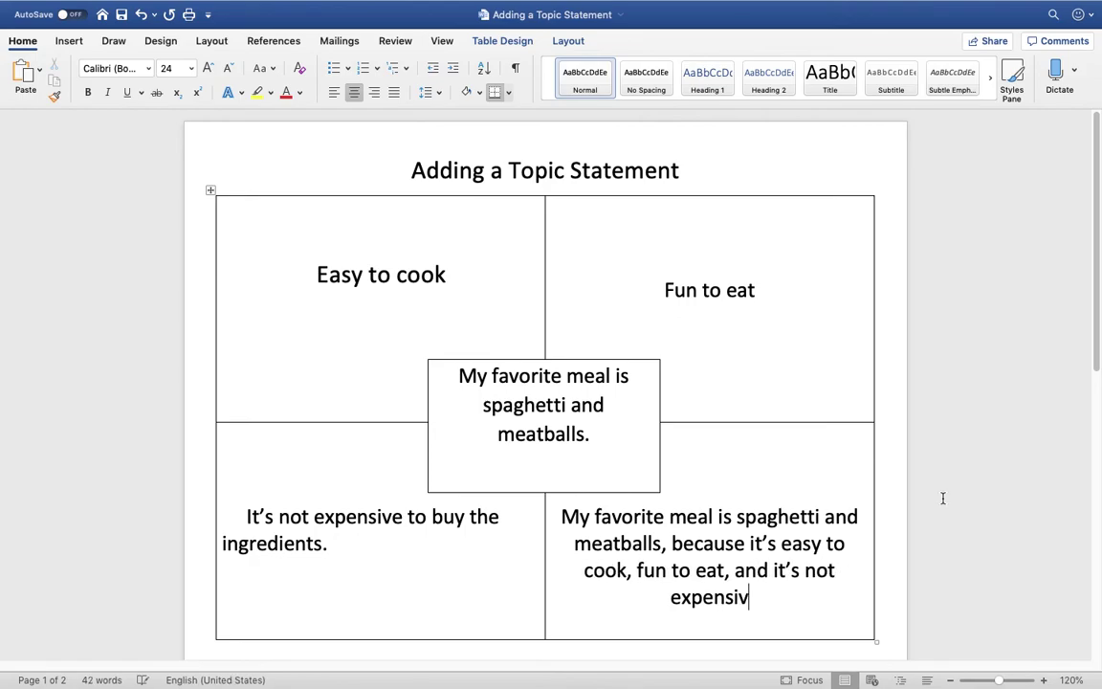
{"action": "type", "text": "e to buy the "}
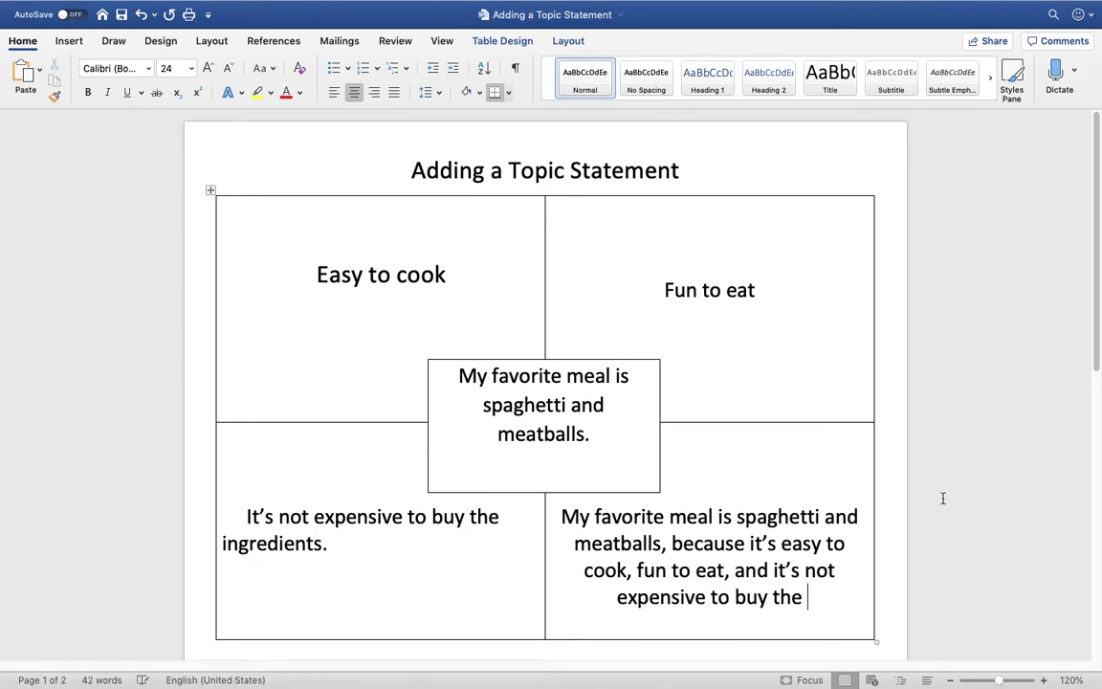
{"action": "type", "text": "ingredi"}
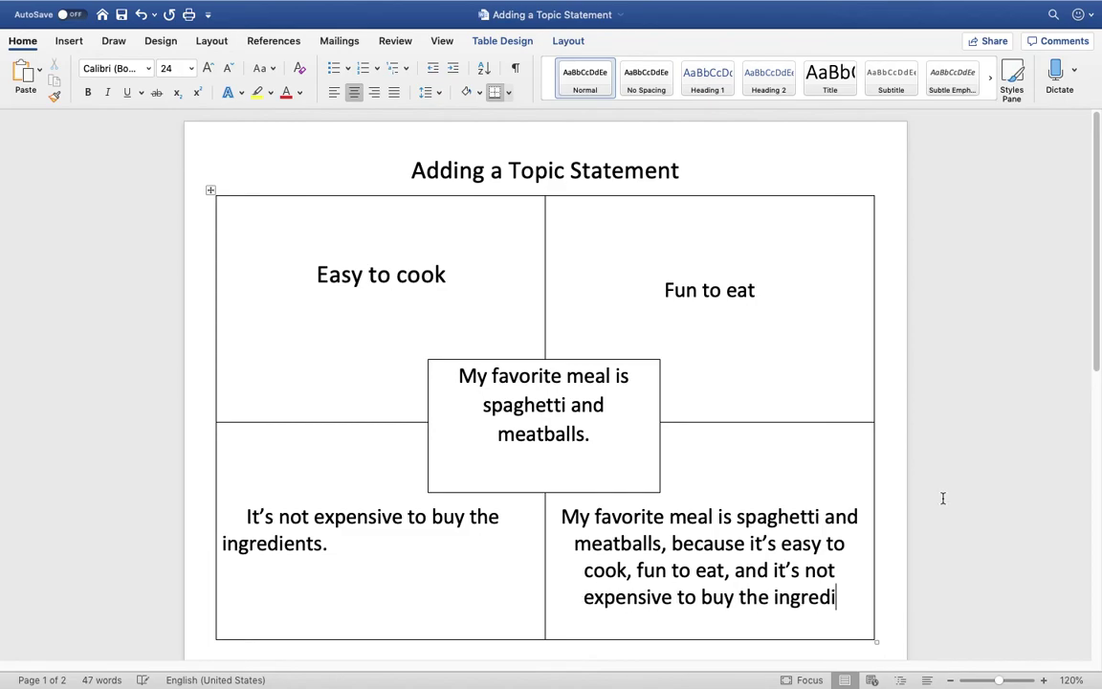
{"action": "type", "text": "ents."}
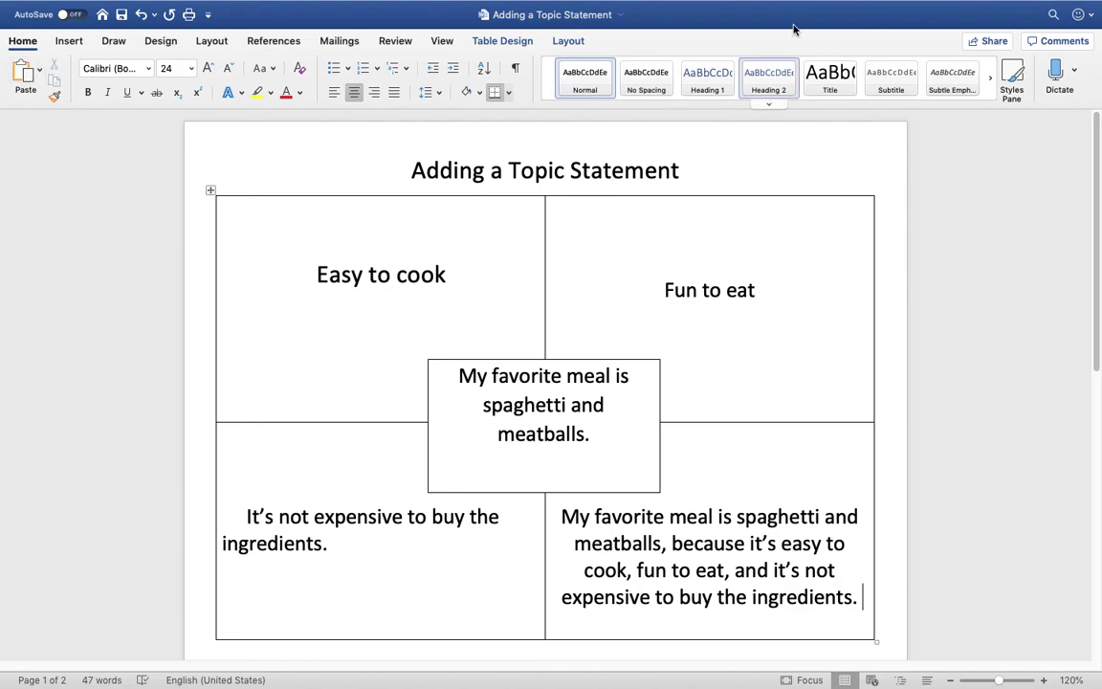
{"action": "mouse_move", "coordinate": [788, 4]}
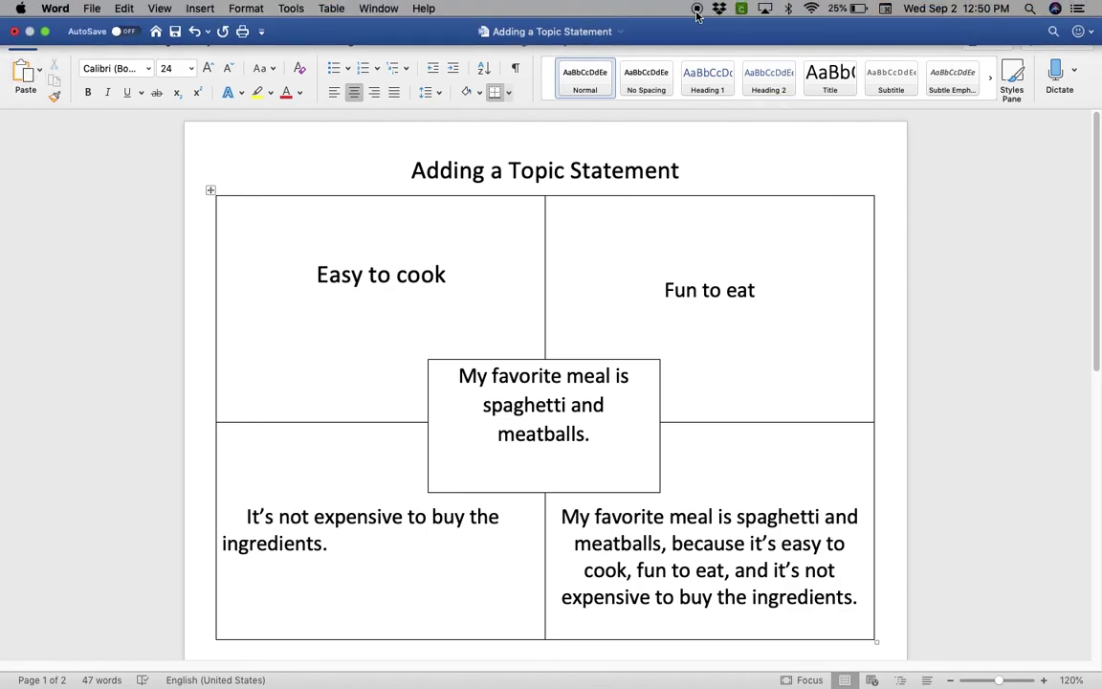